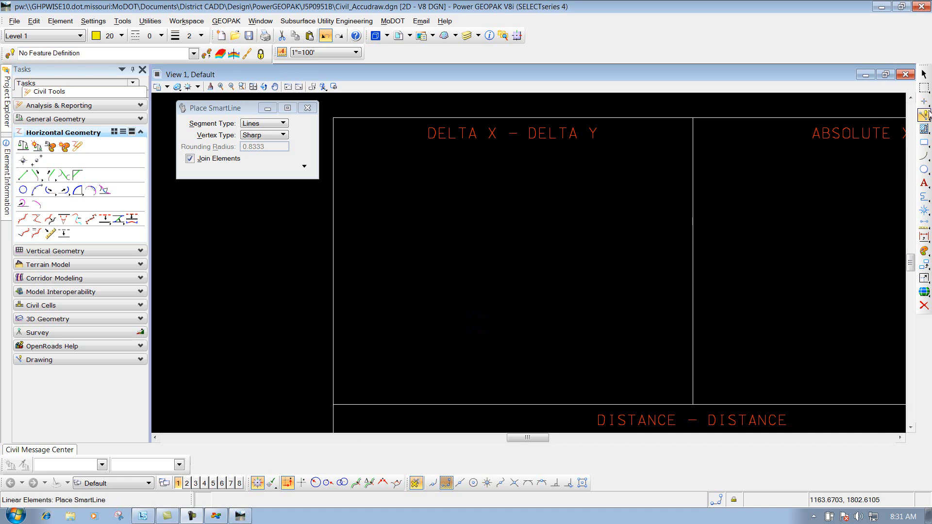
Step: Draw a SmartLine segment from the lower-left part of the DELTA X - DELTA Y cell to a vertex at DX 200, DY 200
{"action": "left_click", "coordinate": [923, 115]}
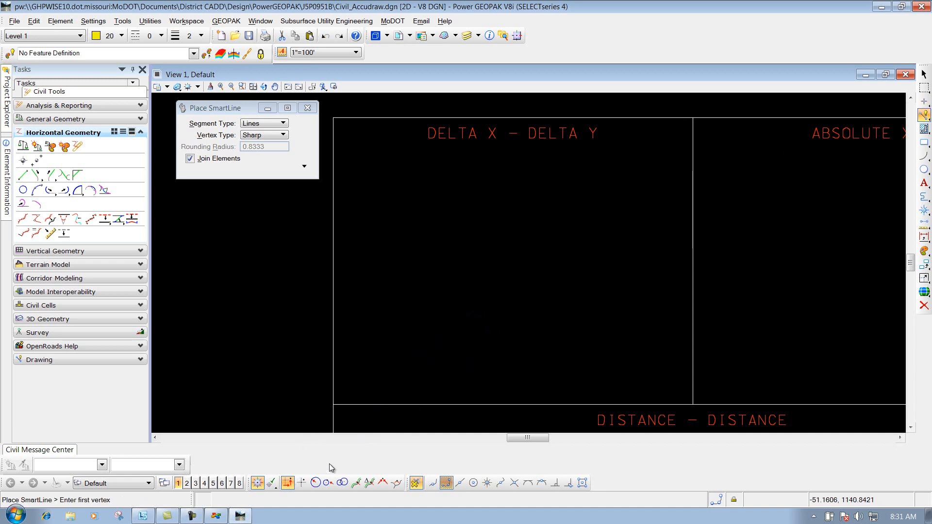
{"action": "left_click", "coordinate": [382, 338]}
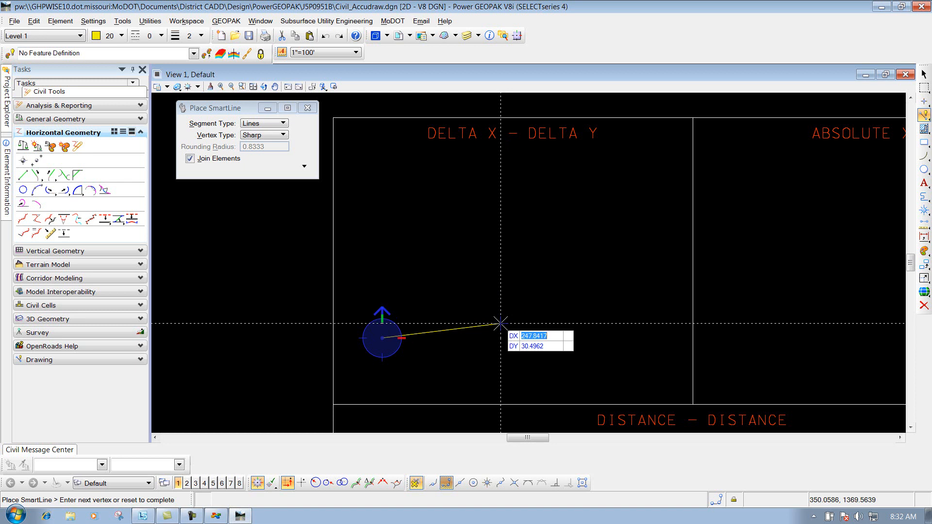
{"action": "type", "text": "200"}
{"action": "key", "text": "Tab"}
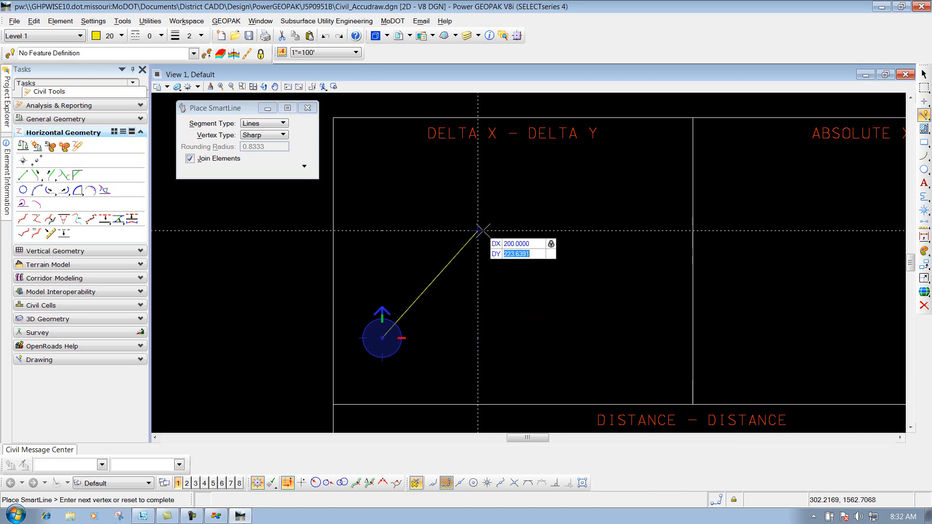
{"action": "type", "text": "200"}
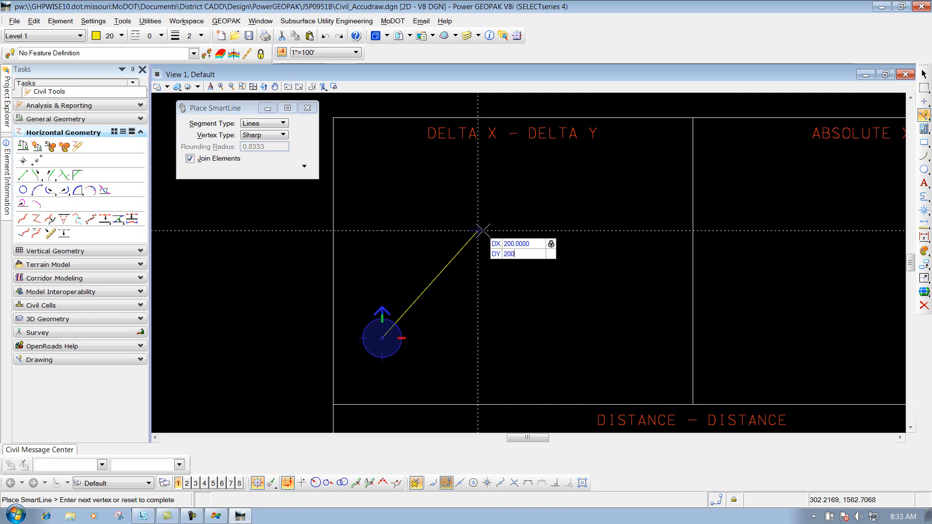
{"action": "key", "text": "Tab"}
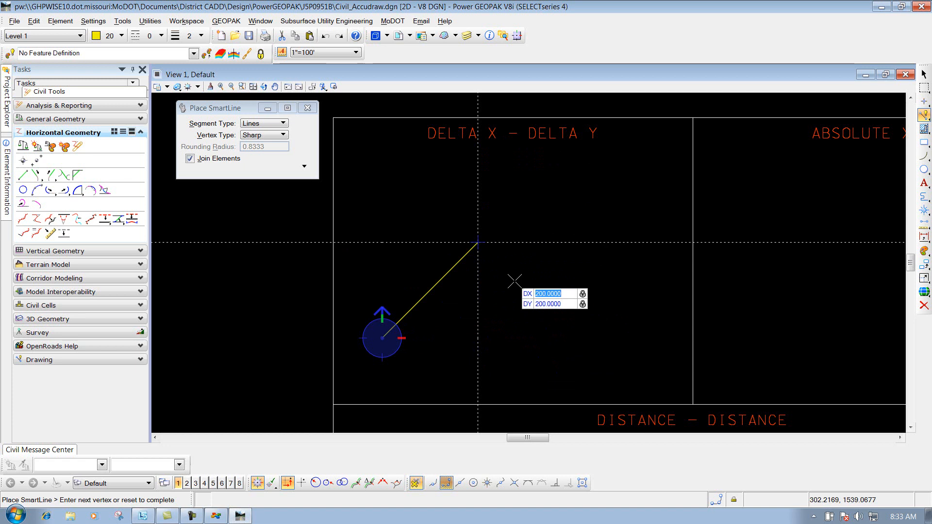
{"action": "left_click", "coordinate": [531, 249]}
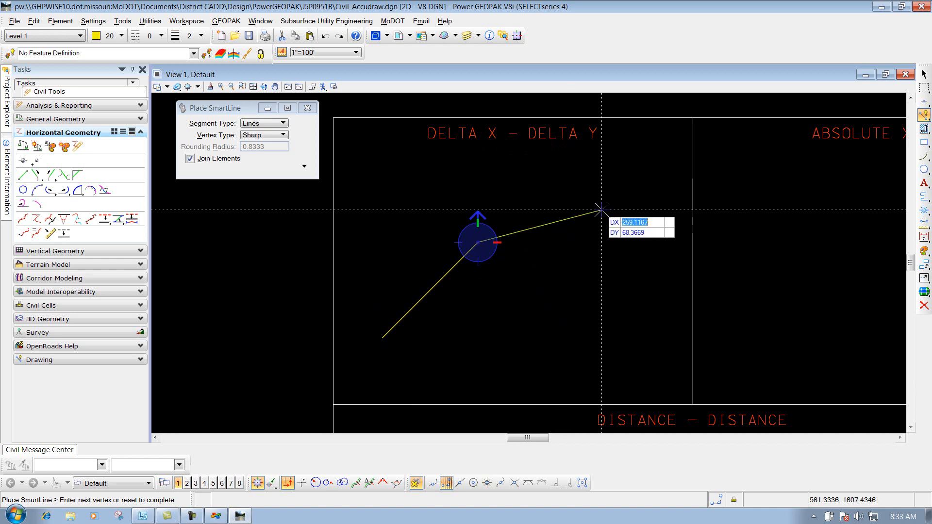
Step: Add a second segment running down to DX 250, DY -125 and finish the line
{"action": "type", "text": "250"}
{"action": "key", "text": "Tab"}
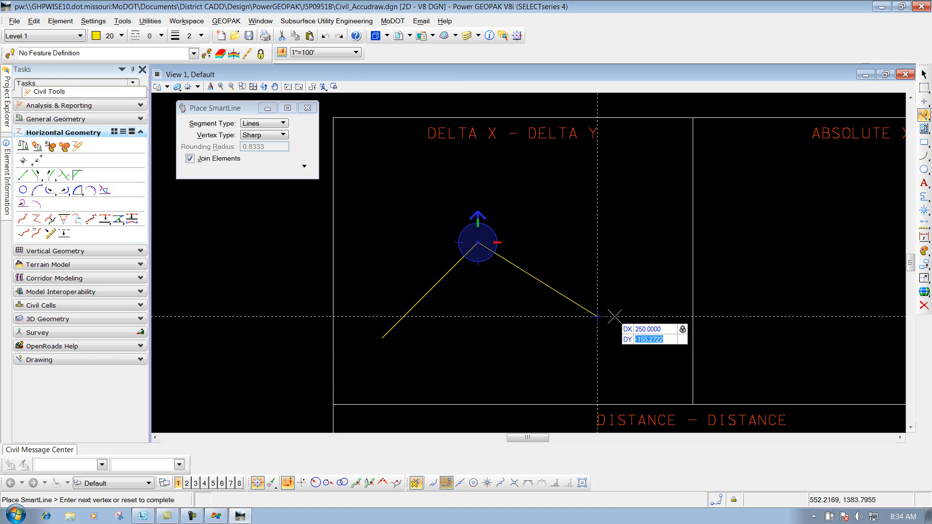
{"action": "type", "text": "125"}
{"action": "key", "text": "Tab"}
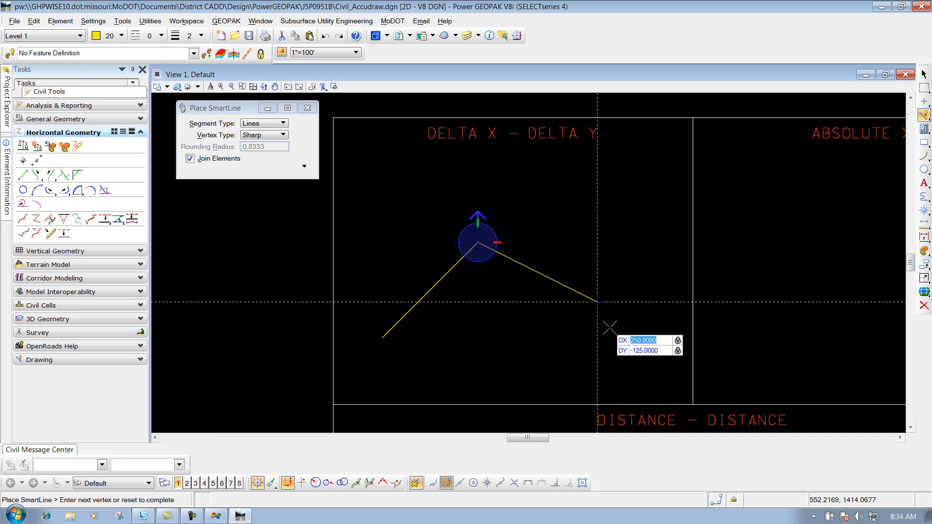
{"action": "left_click", "coordinate": [653, 369]}
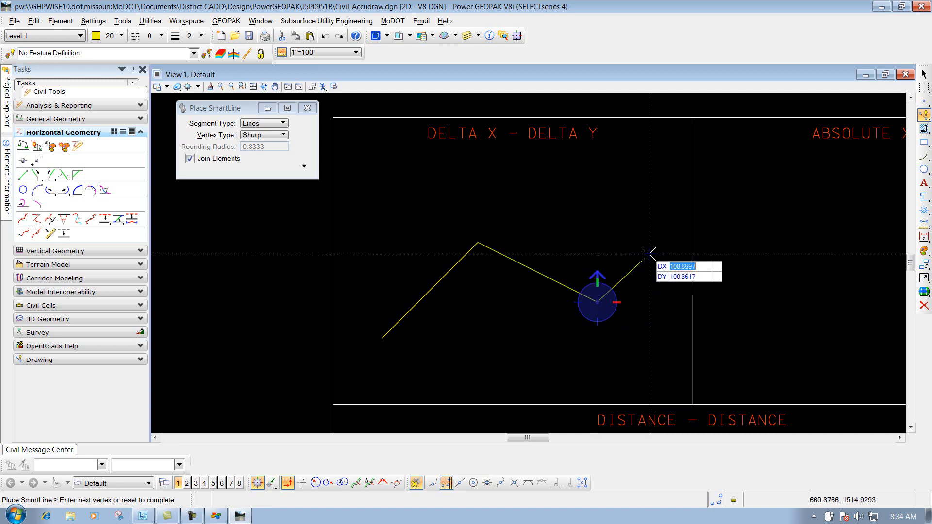
{"action": "right_click", "coordinate": [665, 268]}
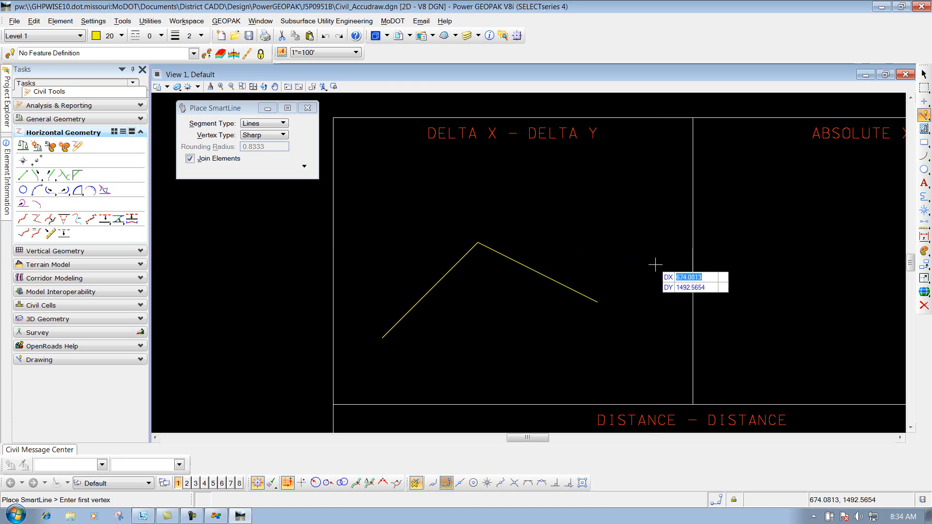
{"action": "left_click", "coordinate": [613, 186]}
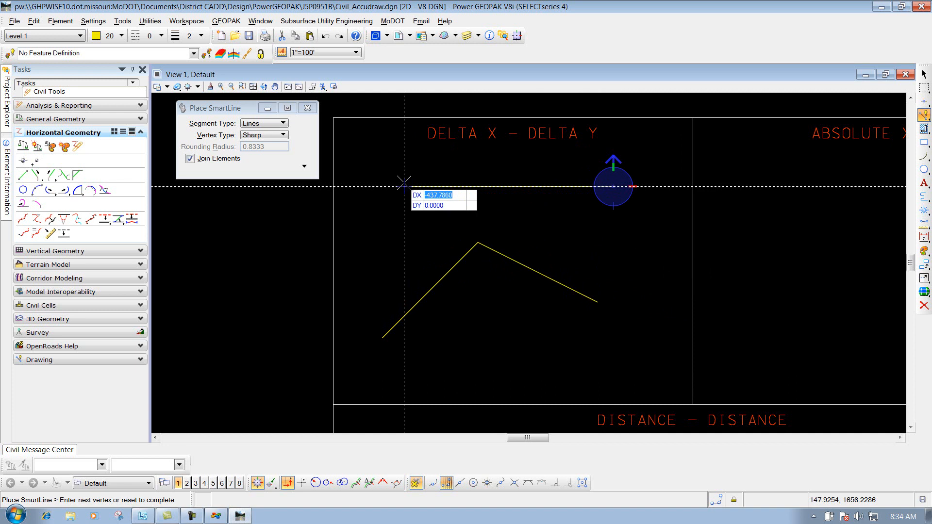
{"action": "type", "text": "400"}
{"action": "key", "text": "Tab"}
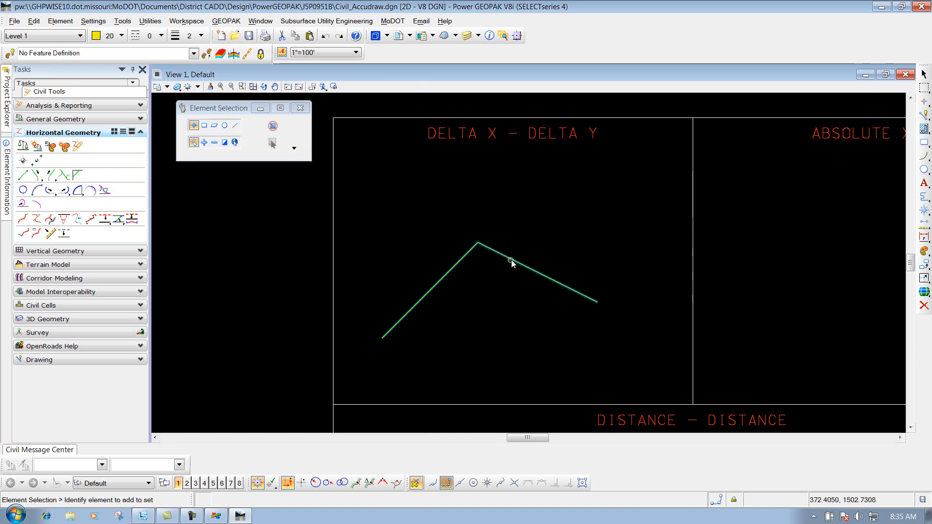
Step: Delete the two-segment line from the DELTA X - DELTA Y cell
{"action": "left_click", "coordinate": [461, 250]}
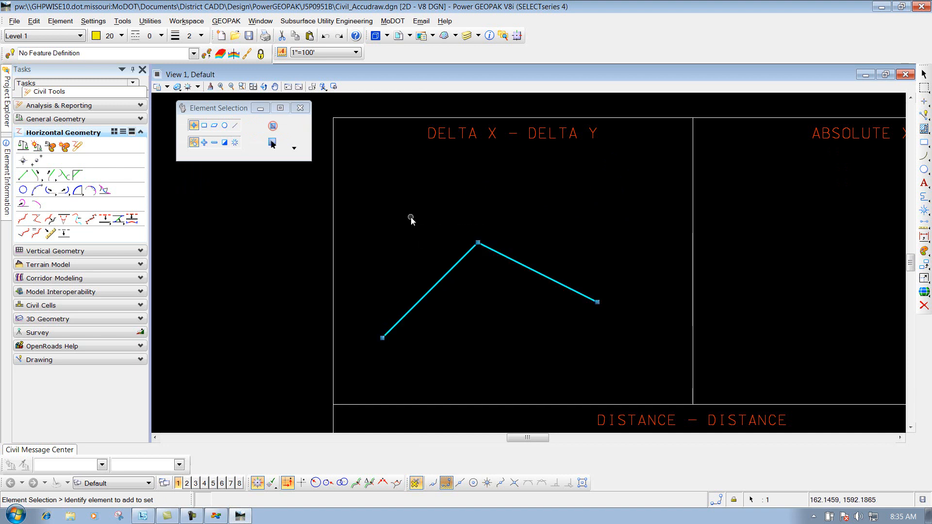
{"action": "key", "text": "Delete"}
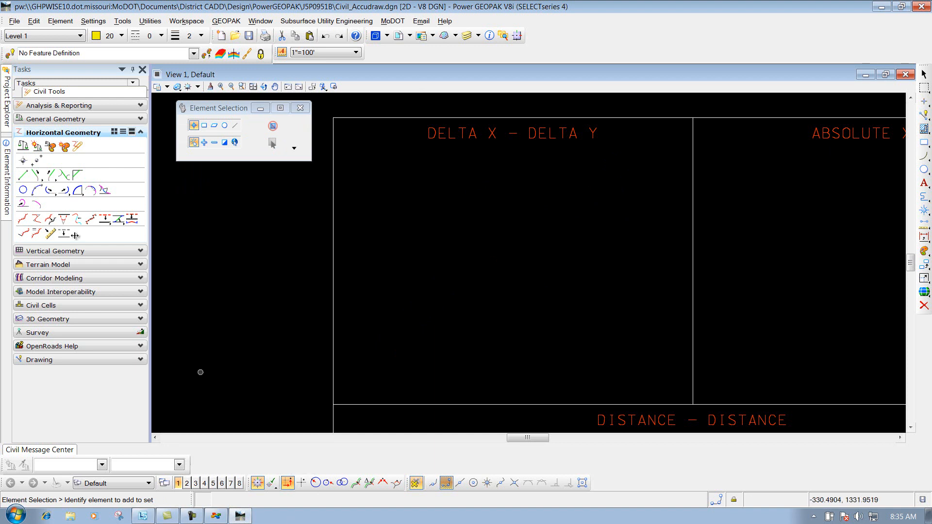
Step: Draw a freehand diagonal SmartLine in the DELTA X - DELTA Y cell, about 380 across and 244 up
{"action": "left_click", "coordinate": [924, 115]}
{"action": "left_click", "coordinate": [387, 308]}
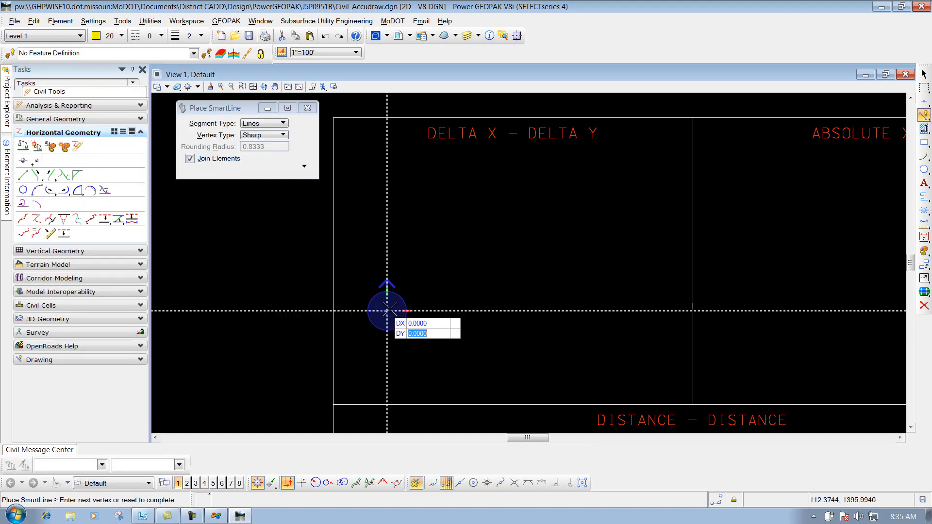
{"action": "left_click", "coordinate": [568, 194]}
{"action": "right_click", "coordinate": [568, 194]}
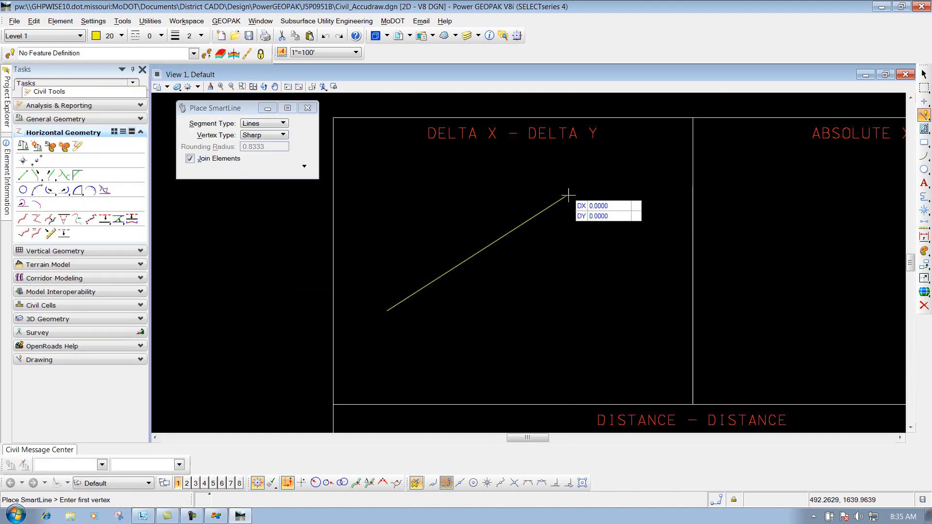
Step: Draw a horizontal line from the diagonal's lower endpoint with DY locked at 0, ending in line with the diagonal's upper endpoint
{"action": "left_click", "coordinate": [387, 311]}
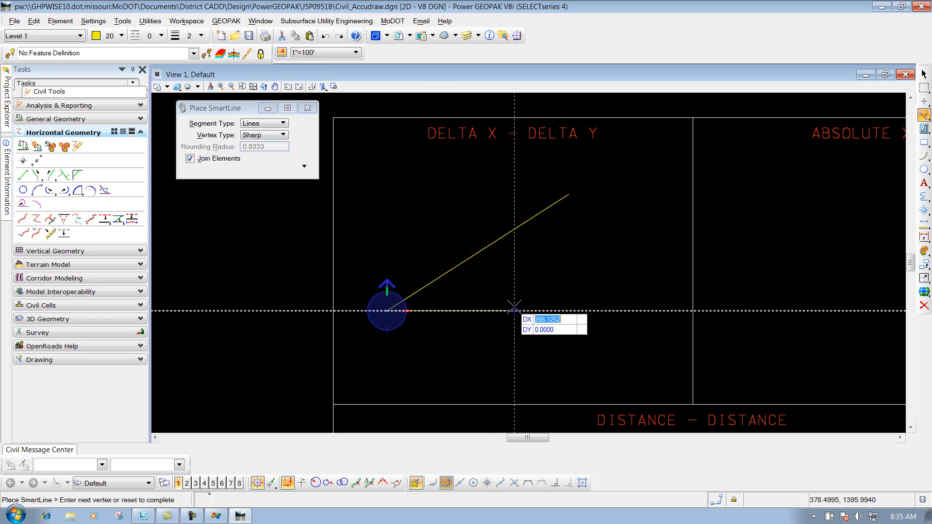
{"action": "key", "text": "Tab"}
{"action": "key", "text": "Tab"}
{"action": "key", "text": "Tab"}
{"action": "key", "text": "Tab"}
{"action": "key", "text": "Tab"}
{"action": "key", "text": "Tab"}
{"action": "key", "text": "Tab"}
{"action": "key", "text": "Tab"}
{"action": "key", "text": "Tab"}
{"action": "key", "text": "Tab"}
{"action": "key", "text": "Tab"}
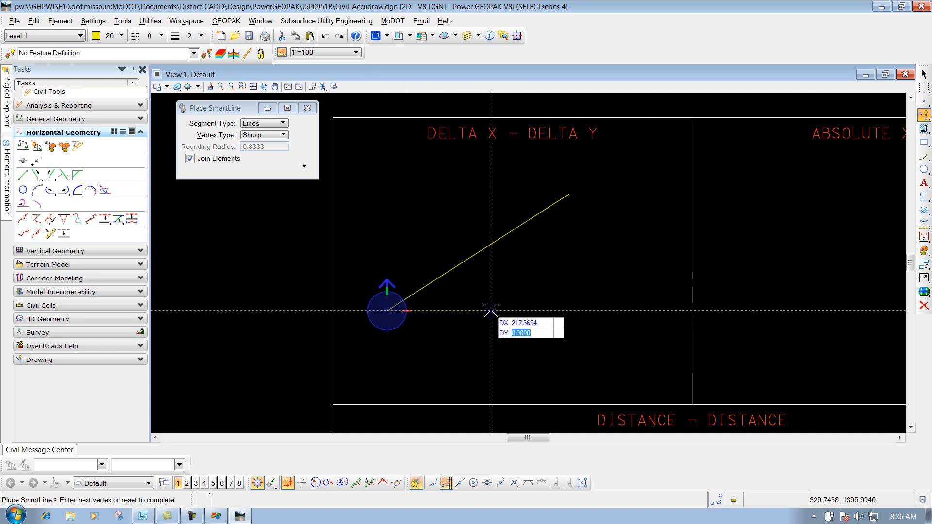
{"action": "key", "text": "Tab"}
{"action": "key", "text": "Tab"}
{"action": "type", "text": "0"}
{"action": "key", "text": "Tab"}
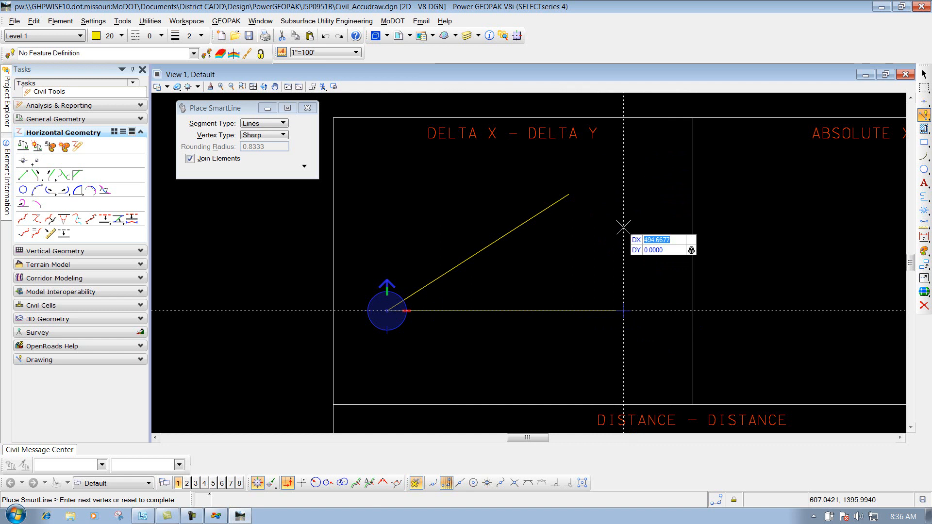
{"action": "left_click", "coordinate": [568, 194]}
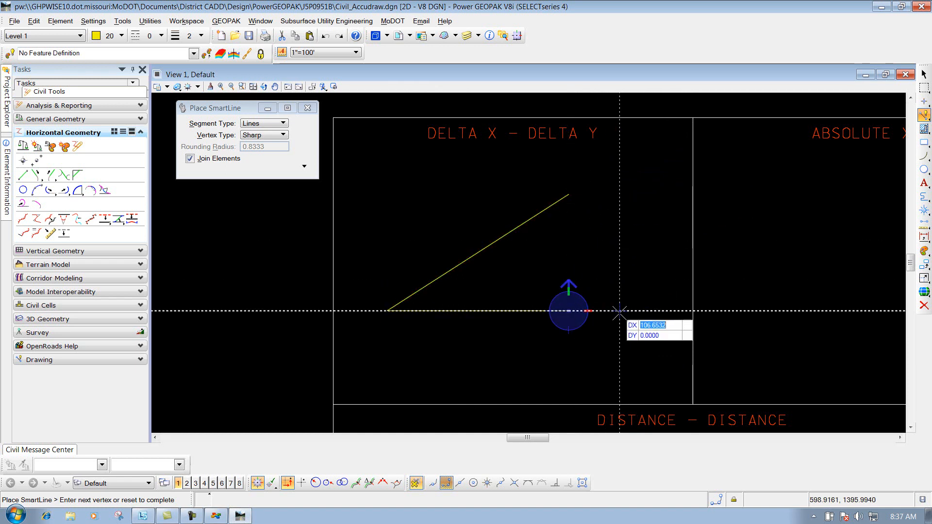
{"action": "right_click", "coordinate": [592, 258]}
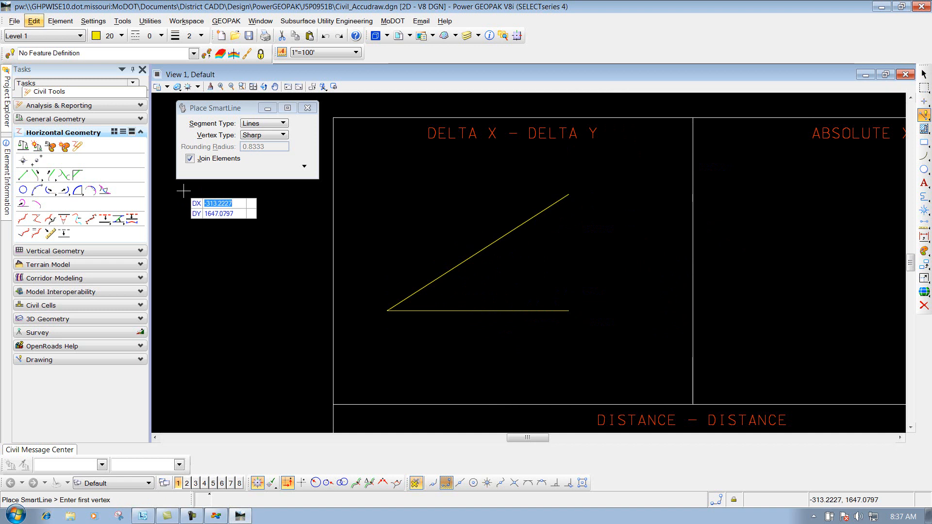
Step: Undo the horizontal line and the diagonal line
{"action": "key", "text": "ctrl+z"}
{"action": "key", "text": "ctrl+z"}
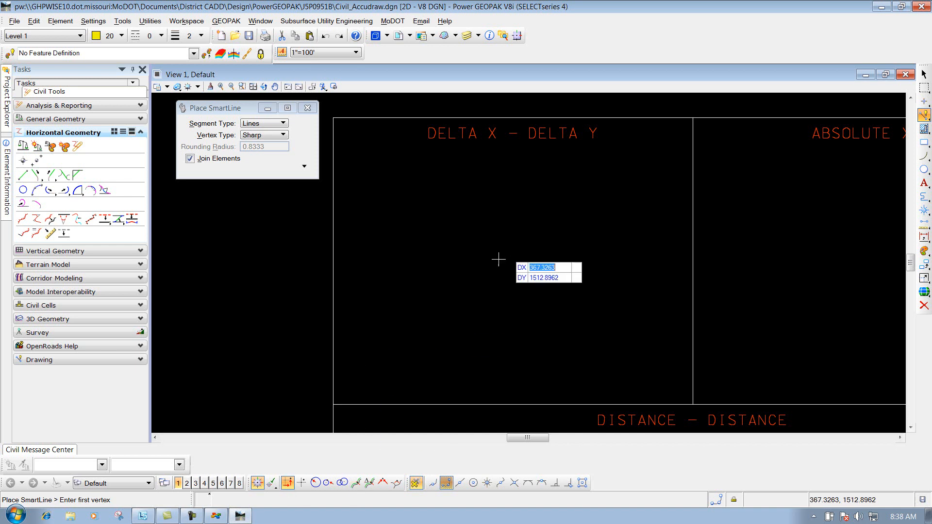
Step: Start a SmartLine in the lower-left part of the DELTA X - DELTA Y cell and lock its next vertex at DX 300, DY 150
{"action": "left_click", "coordinate": [388, 325]}
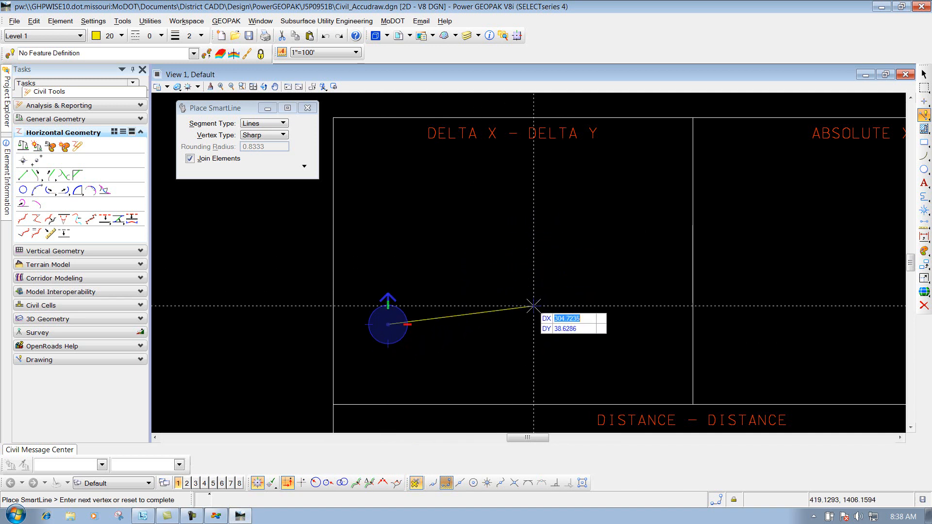
{"action": "type", "text": "300"}
{"action": "key", "text": "Tab"}
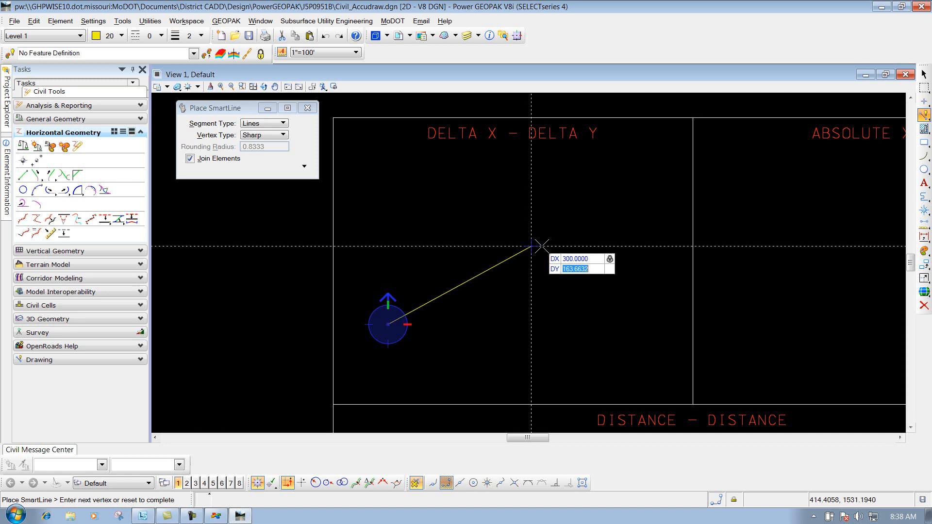
{"action": "type", "text": "150"}
{"action": "key", "text": "Tab"}
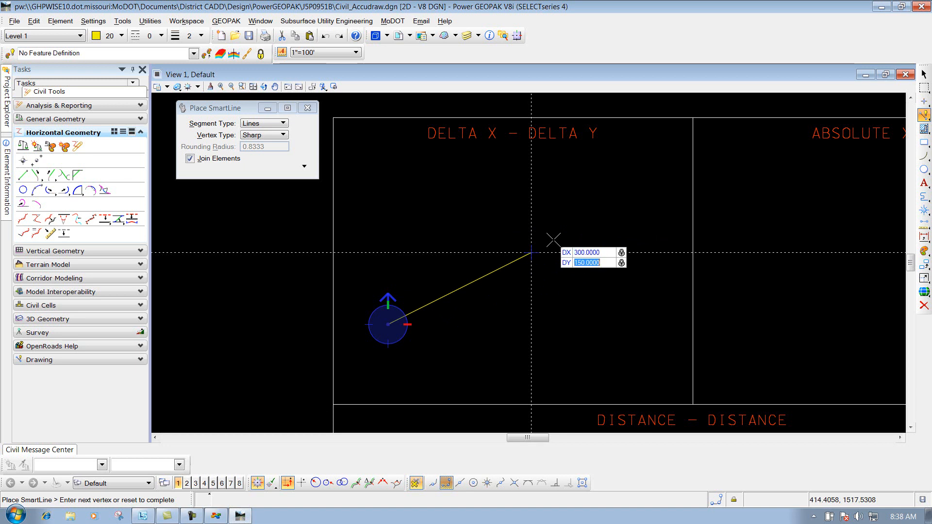
Step: Change the pending vertex's locked offsets to DY 175 and DX 350
{"action": "key", "text": "Tab"}
{"action": "type", "text": "175"}
{"action": "key", "text": "Tab"}
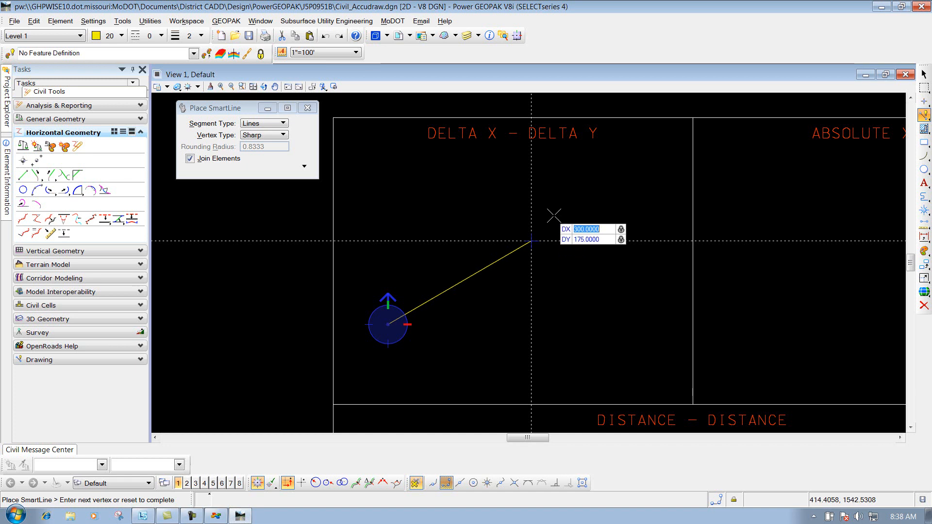
{"action": "type", "text": "350"}
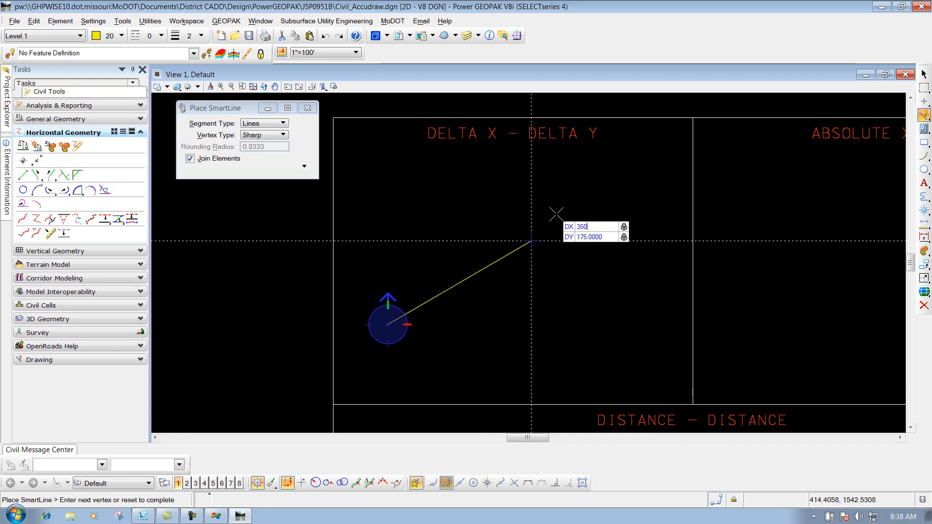
{"action": "key", "text": "Tab"}
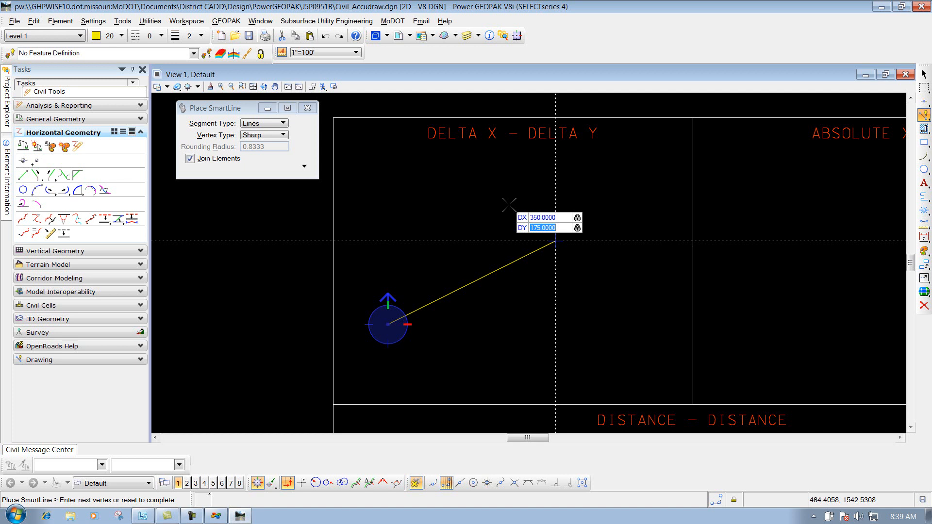
Step: Release the DY lock on the pending vertex and lock DY at 220
{"action": "key", "text": "End"}
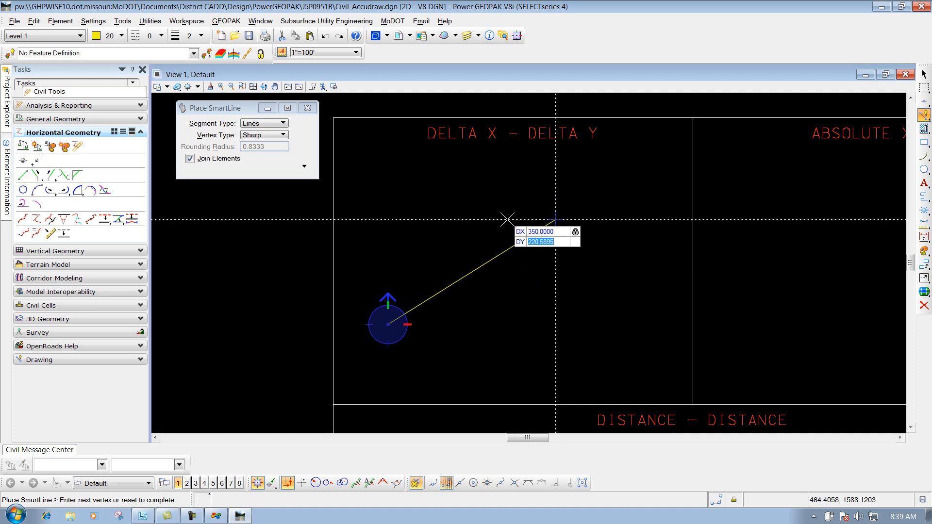
{"action": "type", "text": "220"}
{"action": "key", "text": "Tab"}
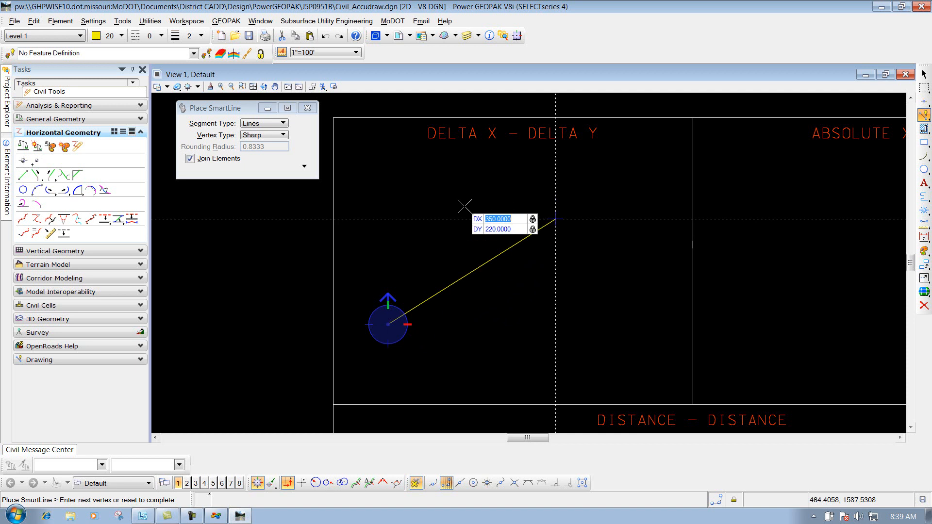